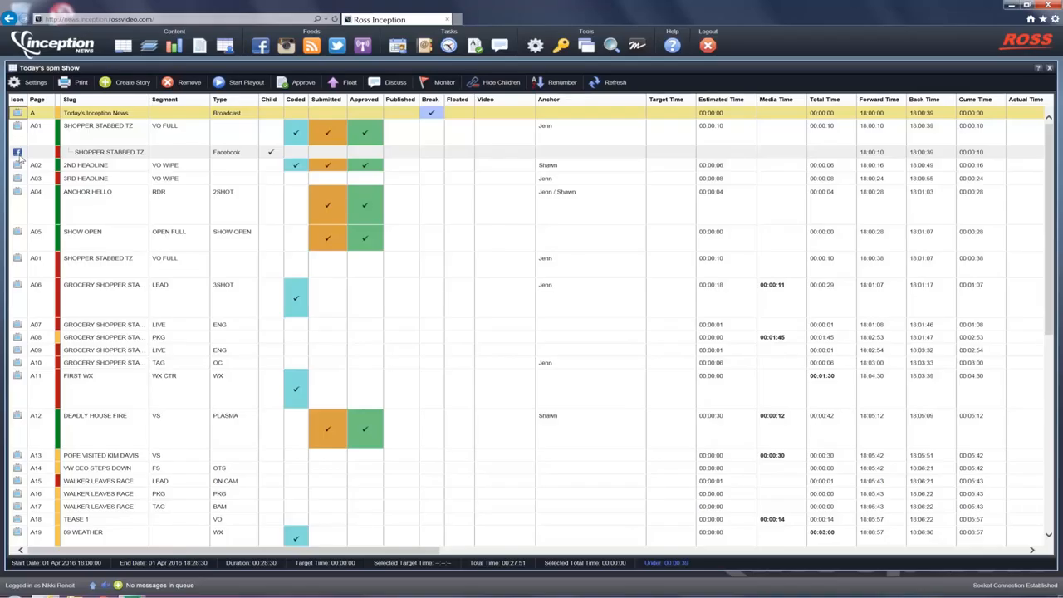
# Open the A06 GROCERY SHOPPER STABBED lead story, add a Facebook format and compare it with the broadcast script
pyautogui.click(89, 294)
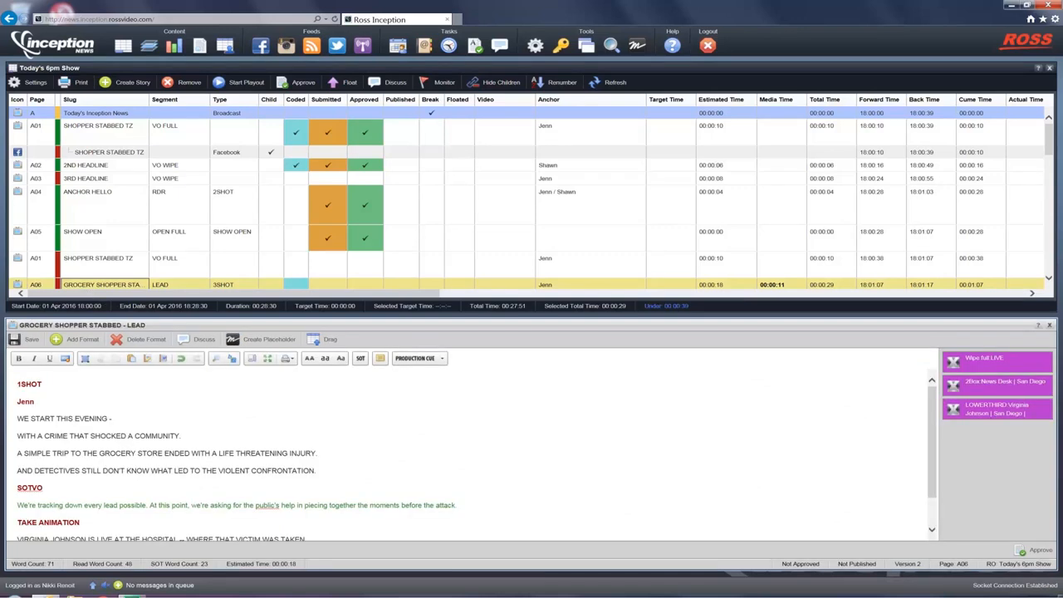
pyautogui.click(80, 339)
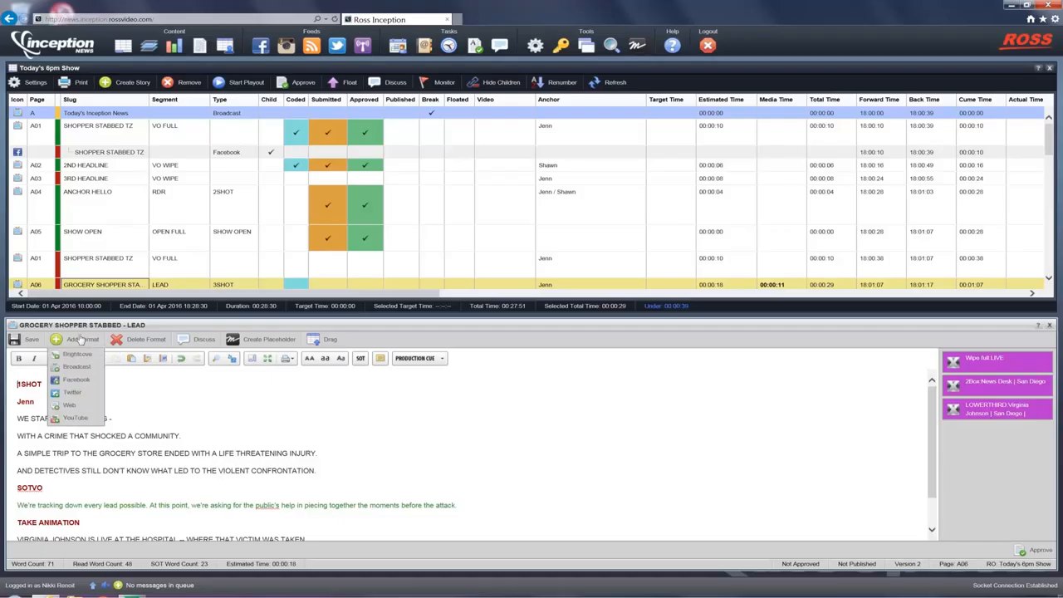
pyautogui.click(79, 385)
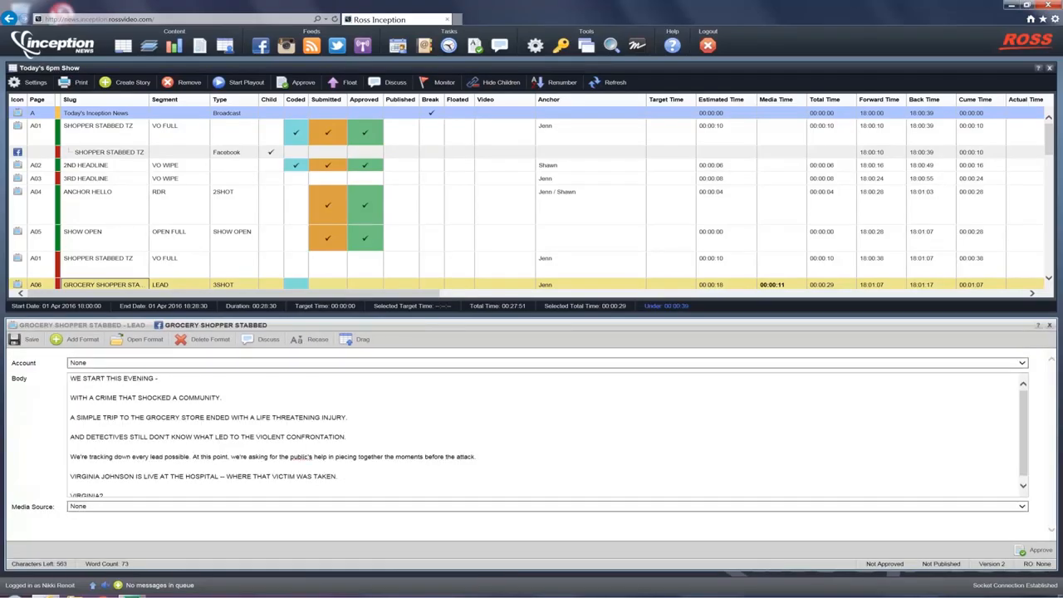
pyautogui.click(73, 327)
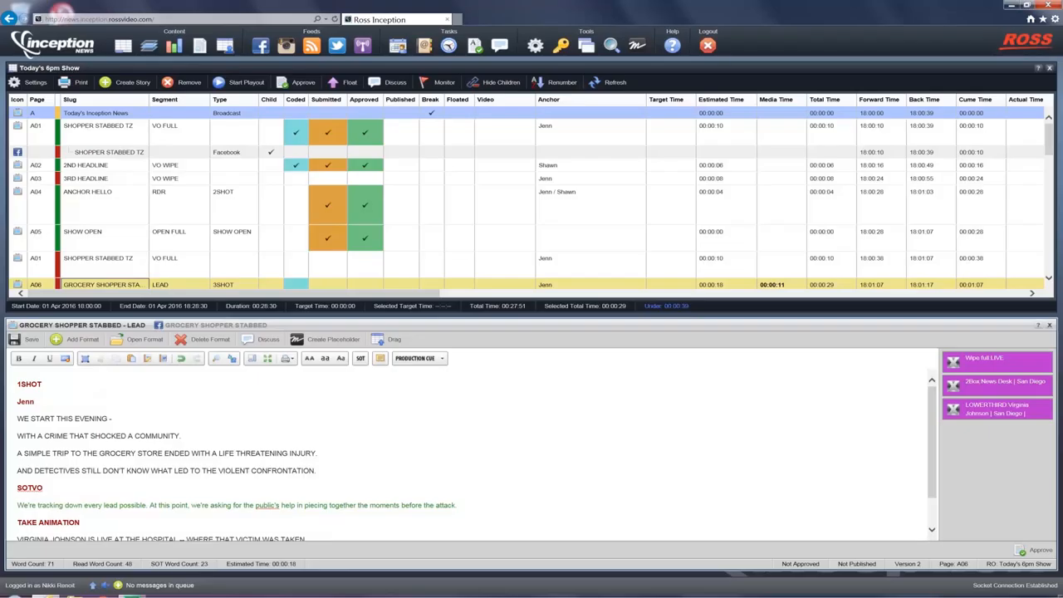
pyautogui.click(189, 327)
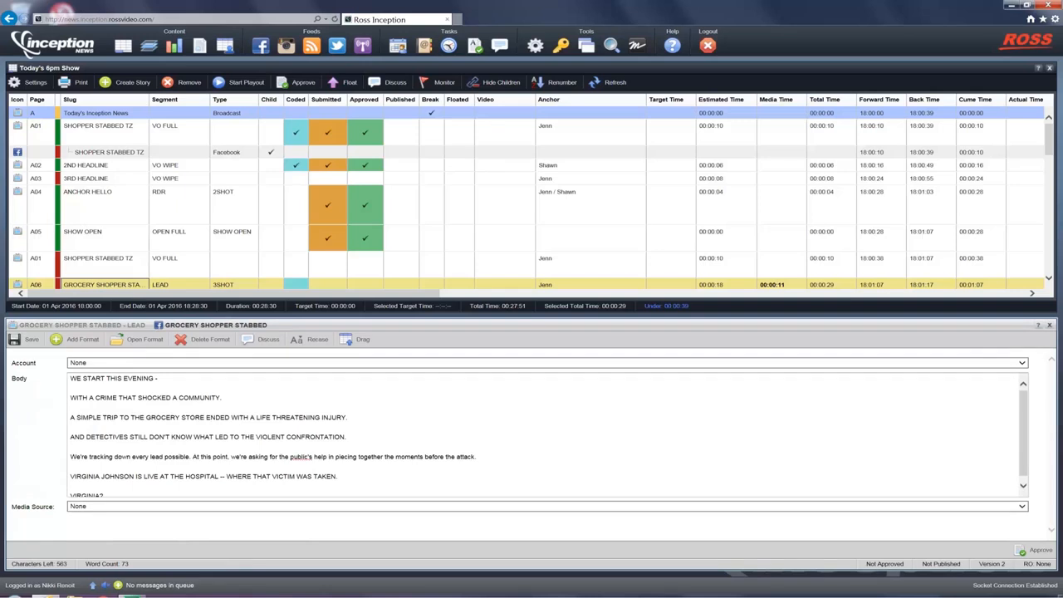
# Recase the Facebook post's text to sentence case and set its account to Inception News
pyautogui.click(309, 340)
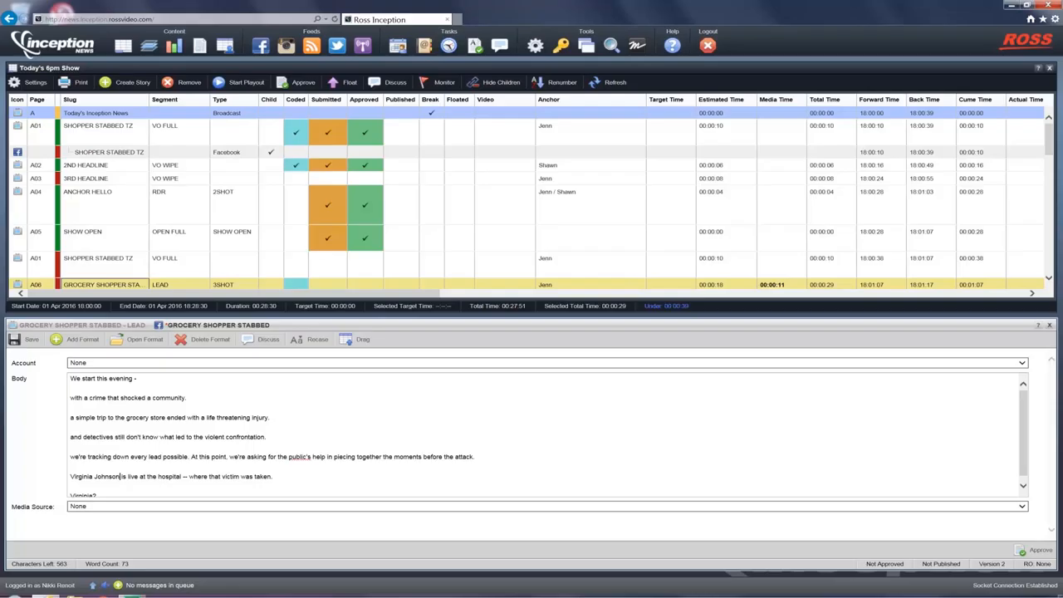
pyautogui.click(128, 366)
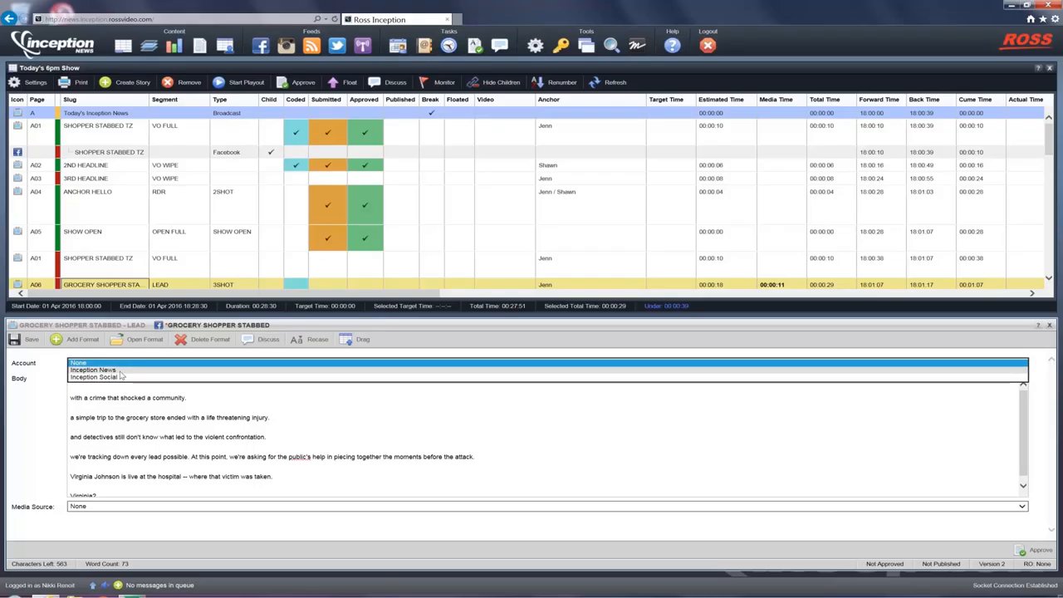
pyautogui.click(120, 371)
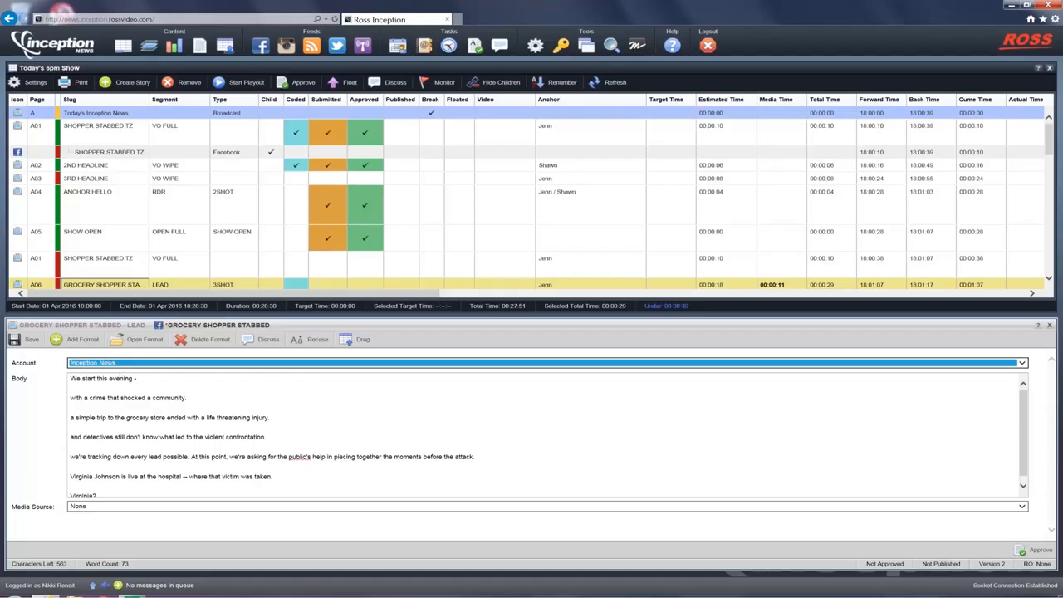
# Delete the first four lines of the post body and start the remaining text with an opening quotation mark and capital "We're"
pyautogui.moveTo(71, 378); pyautogui.dragTo(287, 451)
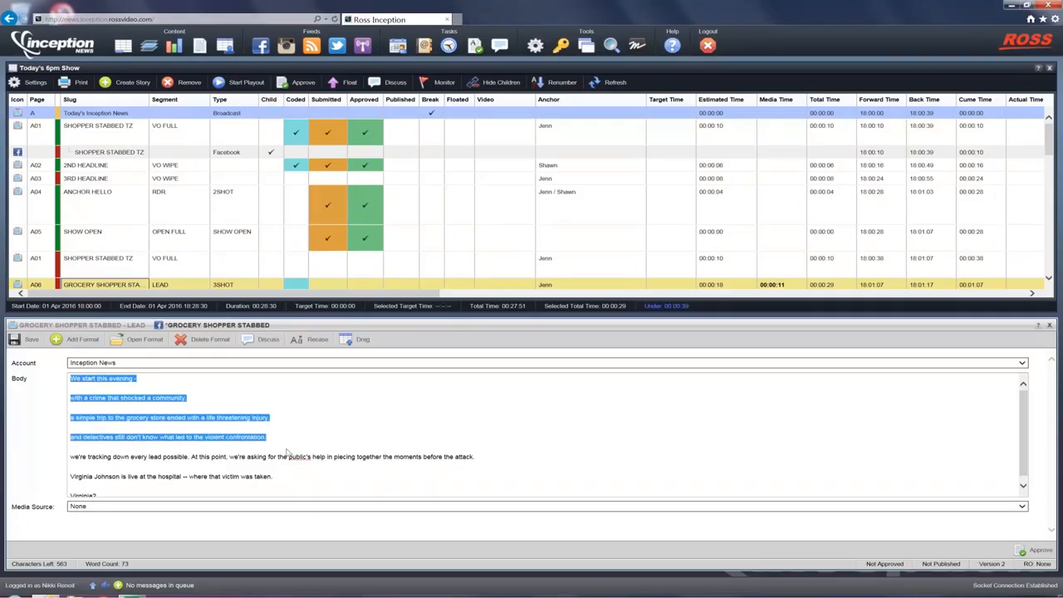
pyautogui.press('BackSpace')
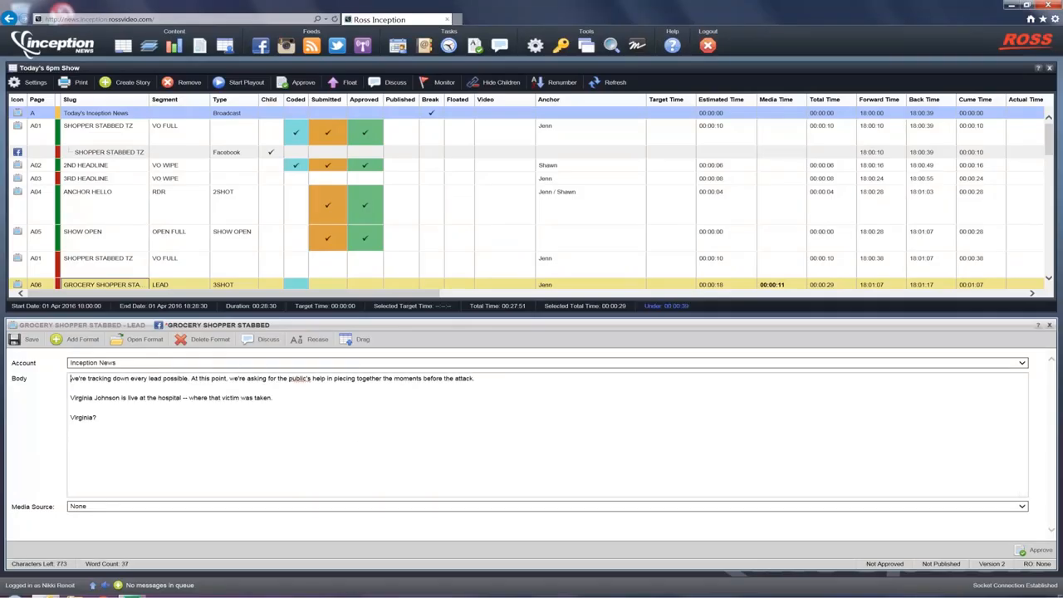
pyautogui.press('BackSpace')
pyautogui.press('Delete')
pyautogui.write('W')
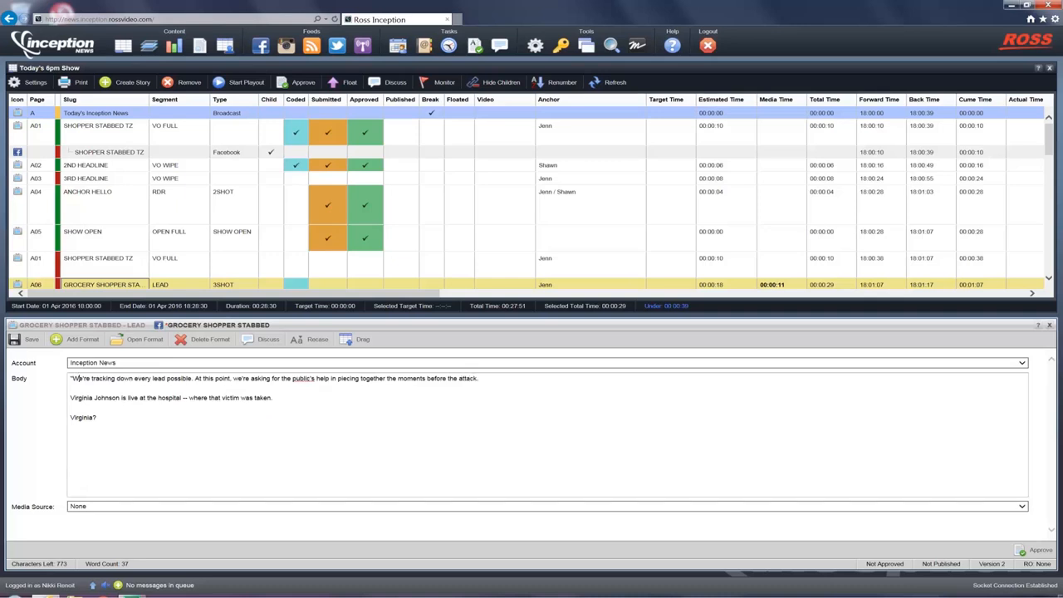
pyautogui.write('"')
# Close the quote after "attack," and add "is the plea from the police department tonight." followed by the reporter's full name
pyautogui.press('BackSpace')
pyautogui.press('BackSpace')
pyautogui.press('BackSpace')
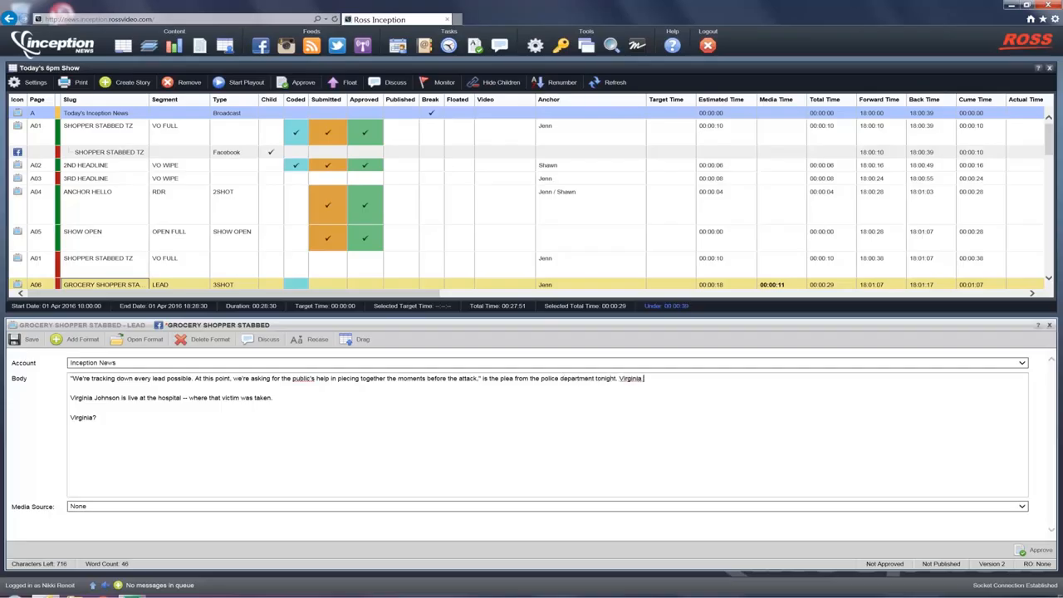
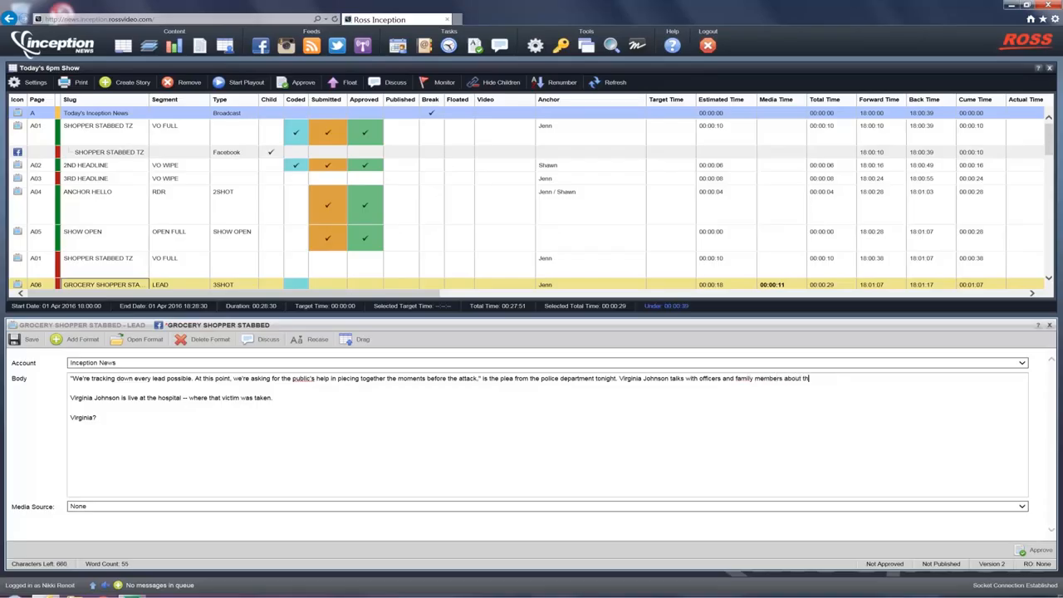
pyautogui.write('e attack that left a community stunne')
# Complete the sentence with "talks with officers and family members about the attack that left a community stunned." and delete the leftover lines below it
pyautogui.moveTo(98, 418); pyautogui.dragTo(46, 397)
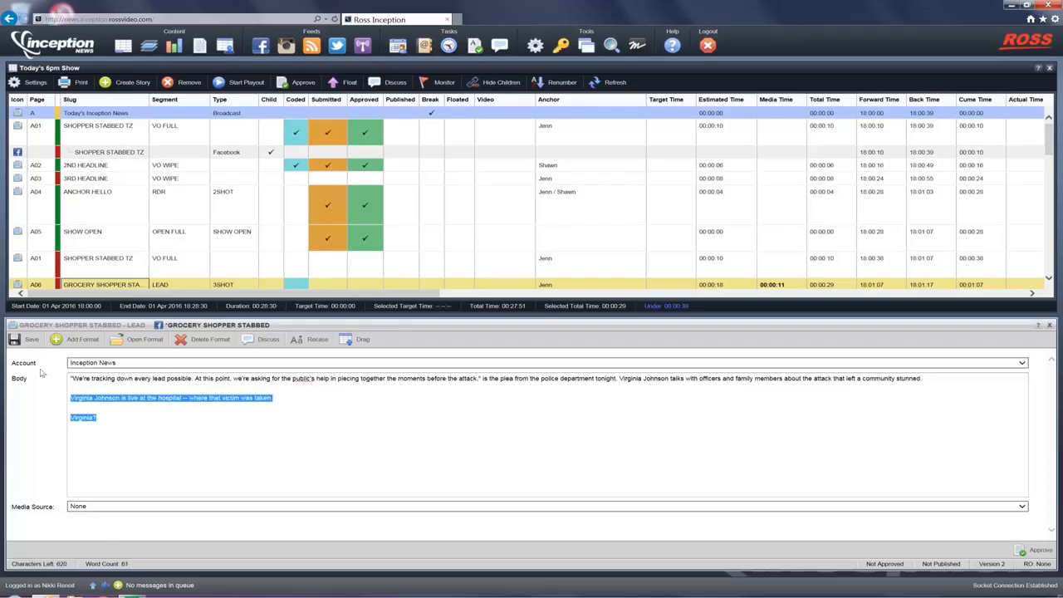
pyautogui.press('BackSpace')
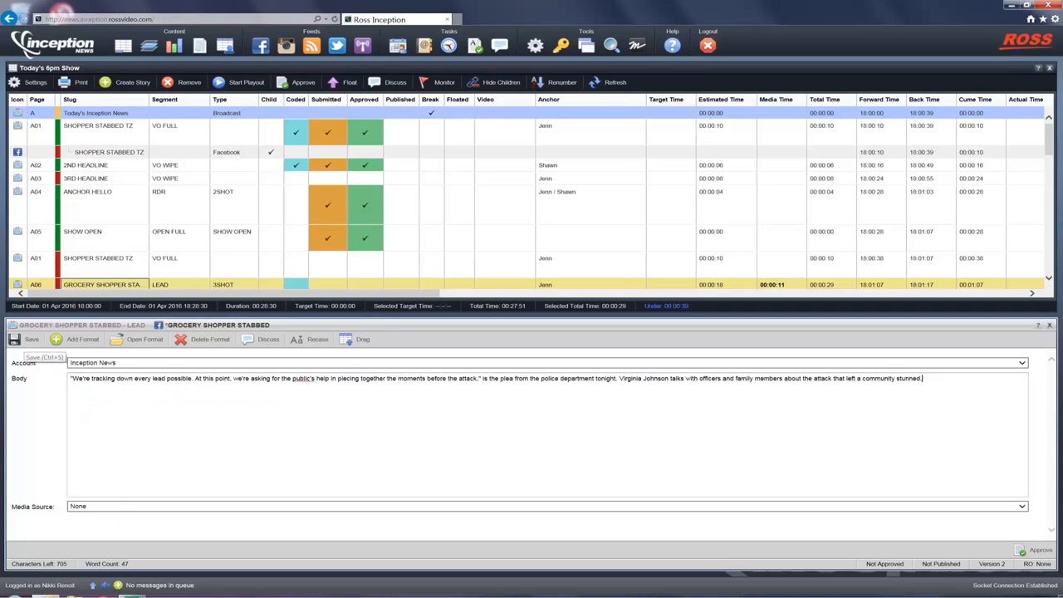
# Check the media source options, leaving None selected, and save and approve the Facebook post
pyautogui.click(122, 507)
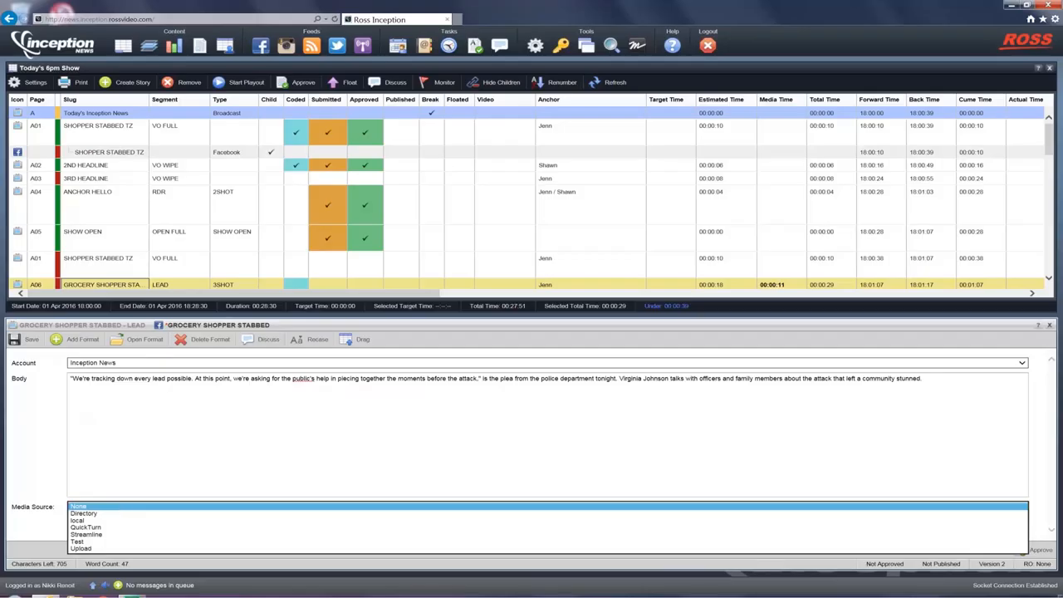
pyautogui.click(121, 507)
pyautogui.click(32, 341)
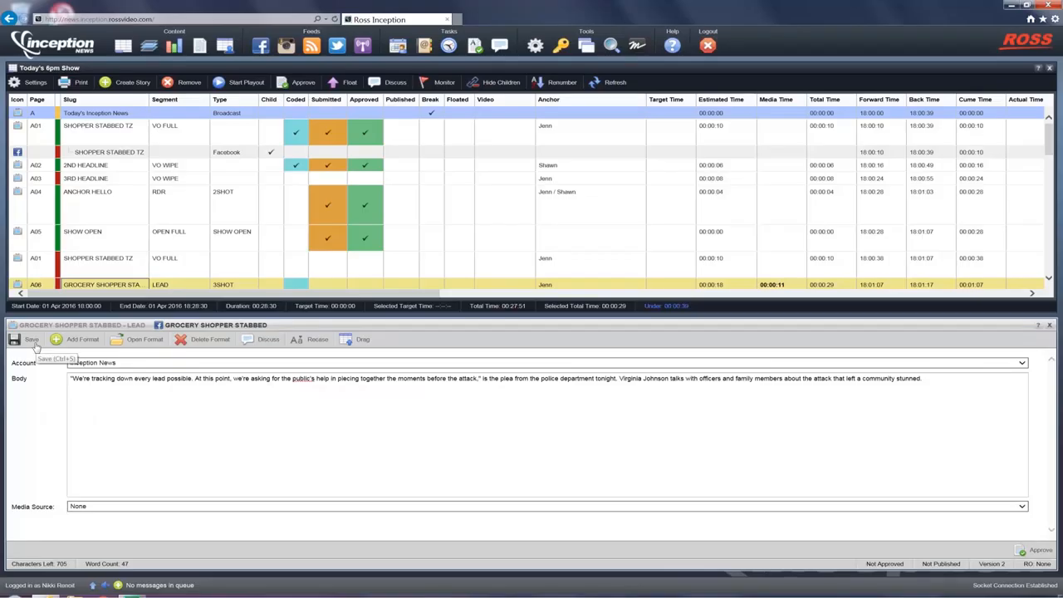
pyautogui.click(1036, 555)
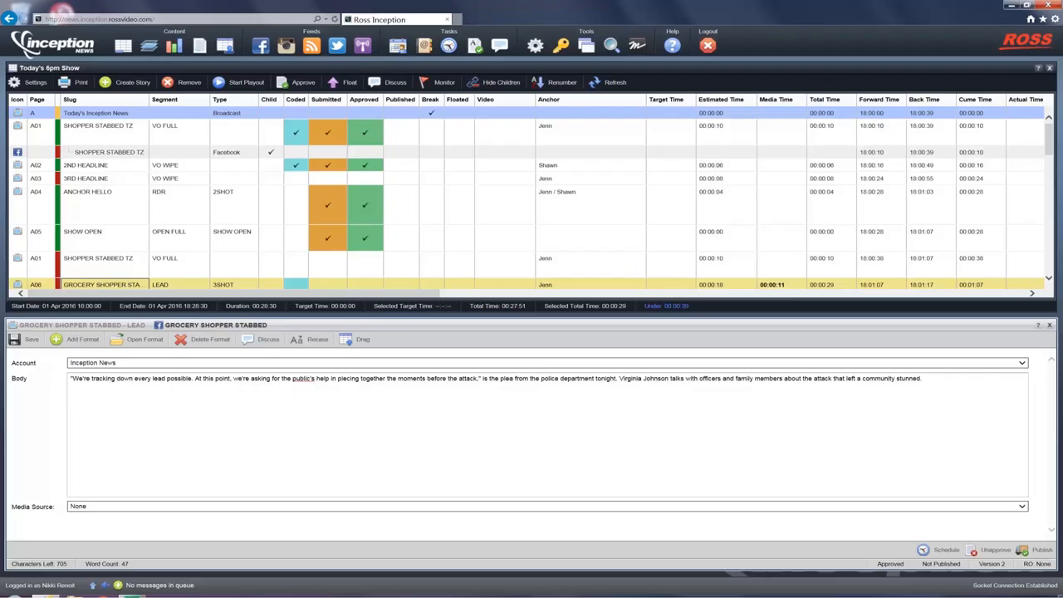
# Attach the Facebook post to the rundown as a child of story A06, and close both open formats of the story
pyautogui.scroll(-3, 230, 265)
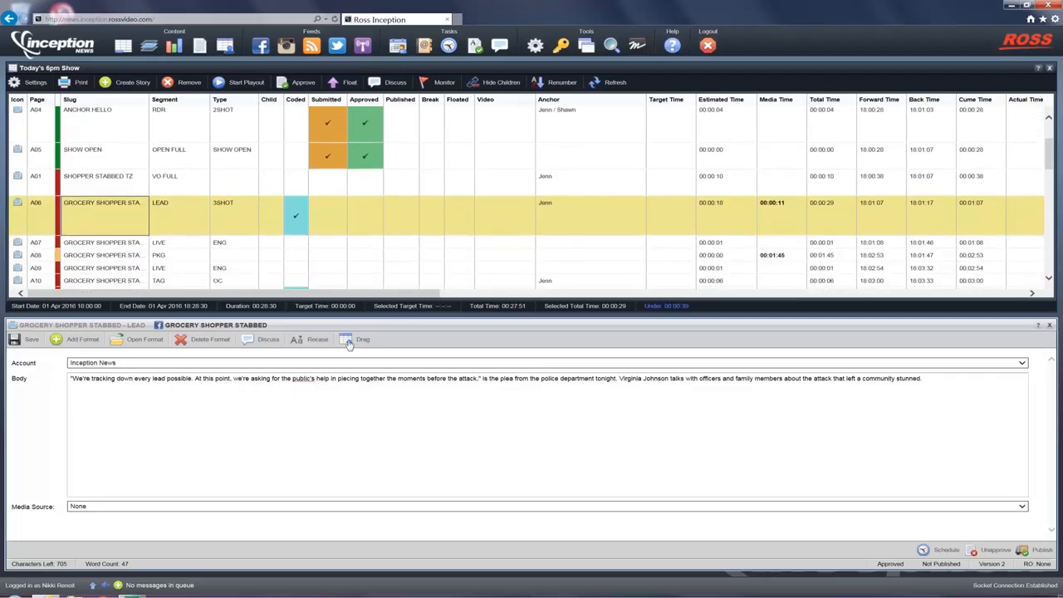
pyautogui.moveTo(349, 344); pyautogui.dragTo(109, 234)
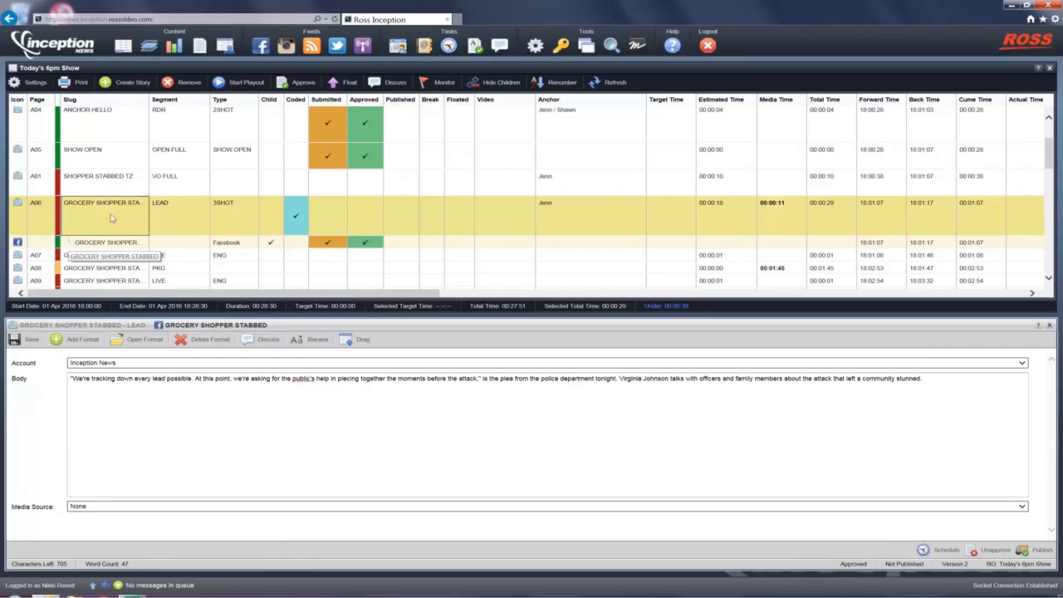
pyautogui.click(126, 183)
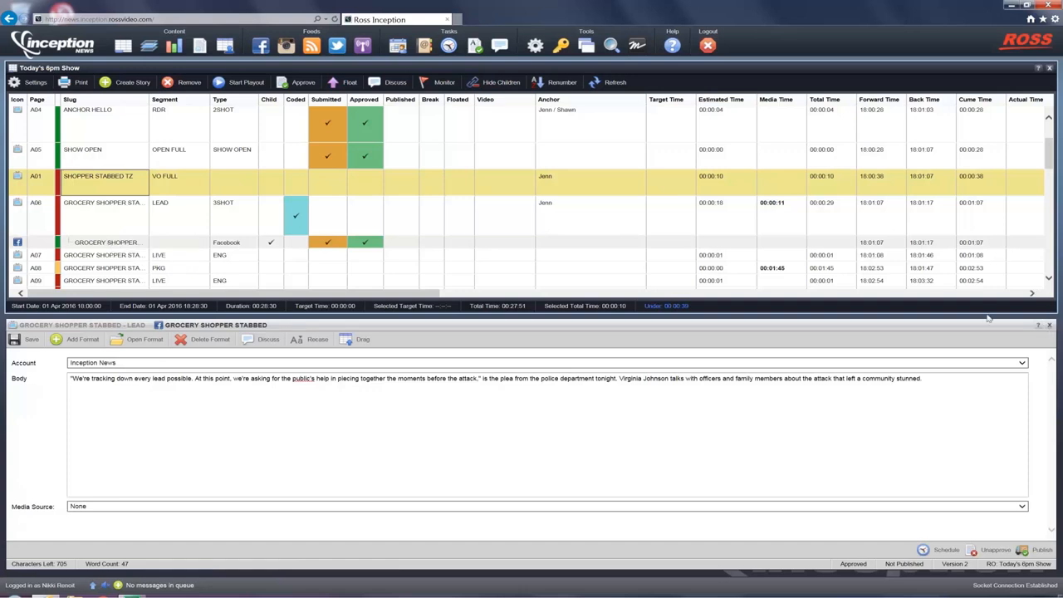
pyautogui.click(1051, 326)
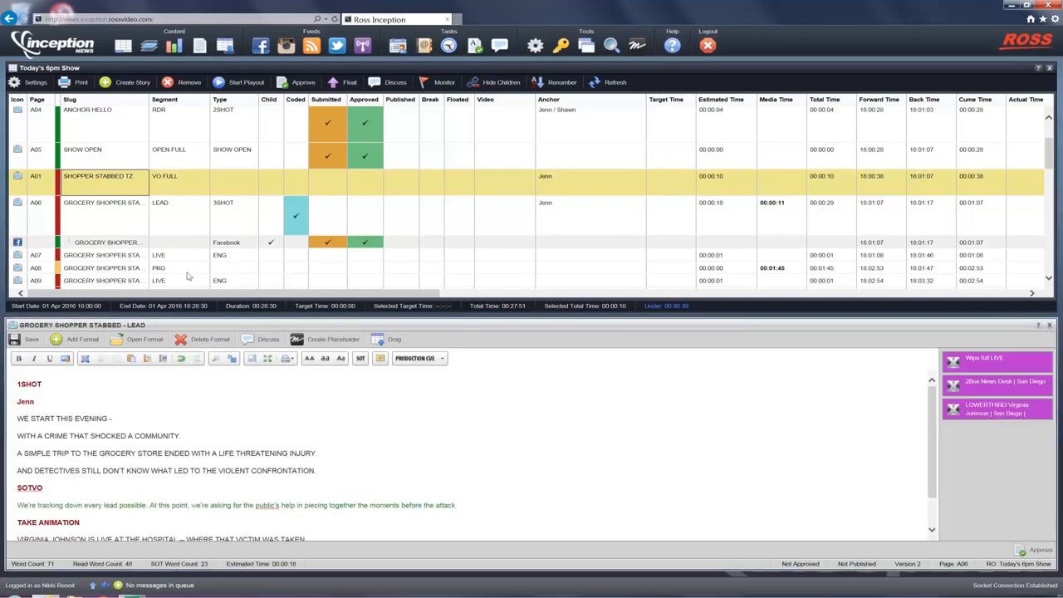
pyautogui.click(1051, 325)
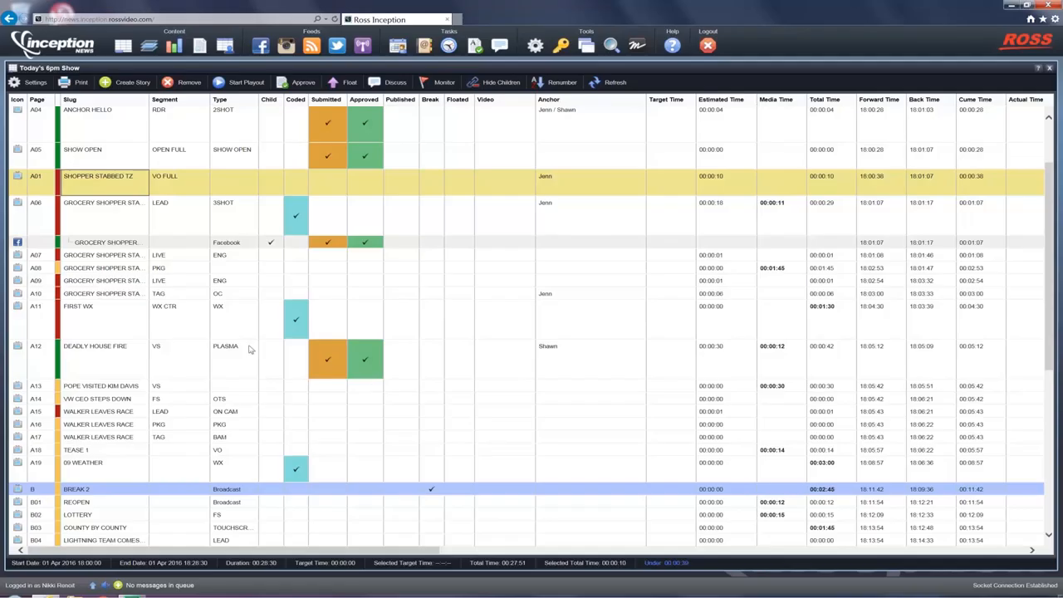
# Move story A06 with its Facebook child down the rundown to between A11 FIRST WX and A12 DEADLY HOUSE FIRE
pyautogui.click(139, 227)
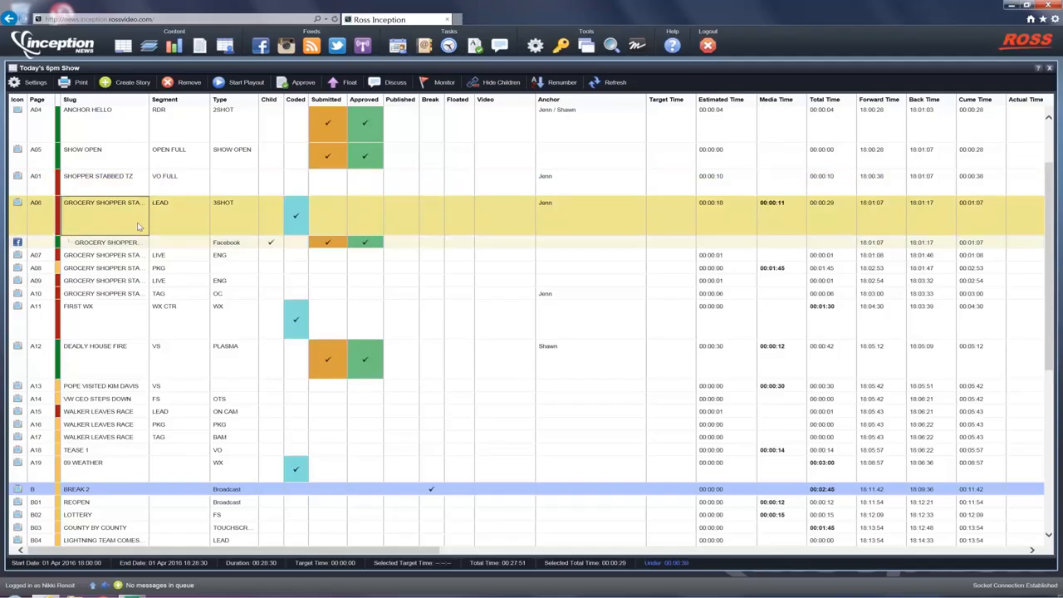
pyautogui.scroll(3, 139, 227)
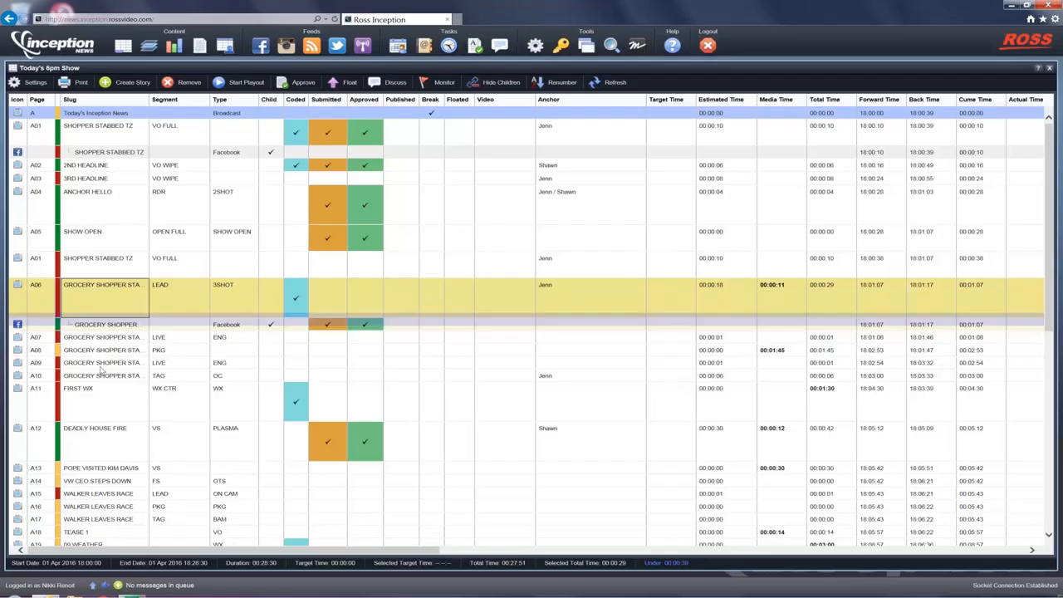
pyautogui.moveTo(106, 292); pyautogui.dragTo(106, 427)
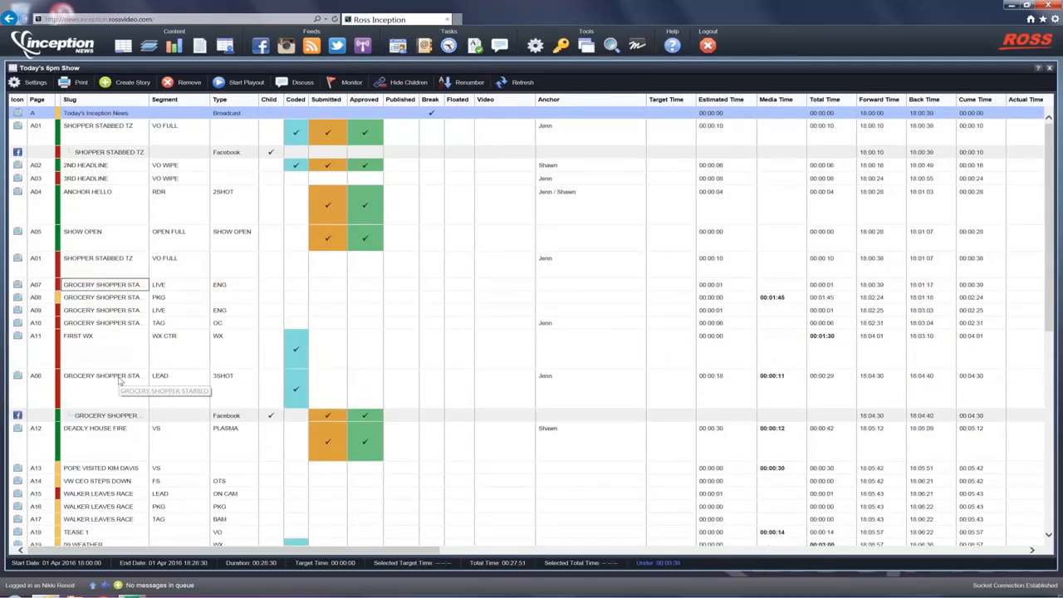
# Float the moved A06 lead story together with its Facebook child, and select story A09
pyautogui.click(121, 381)
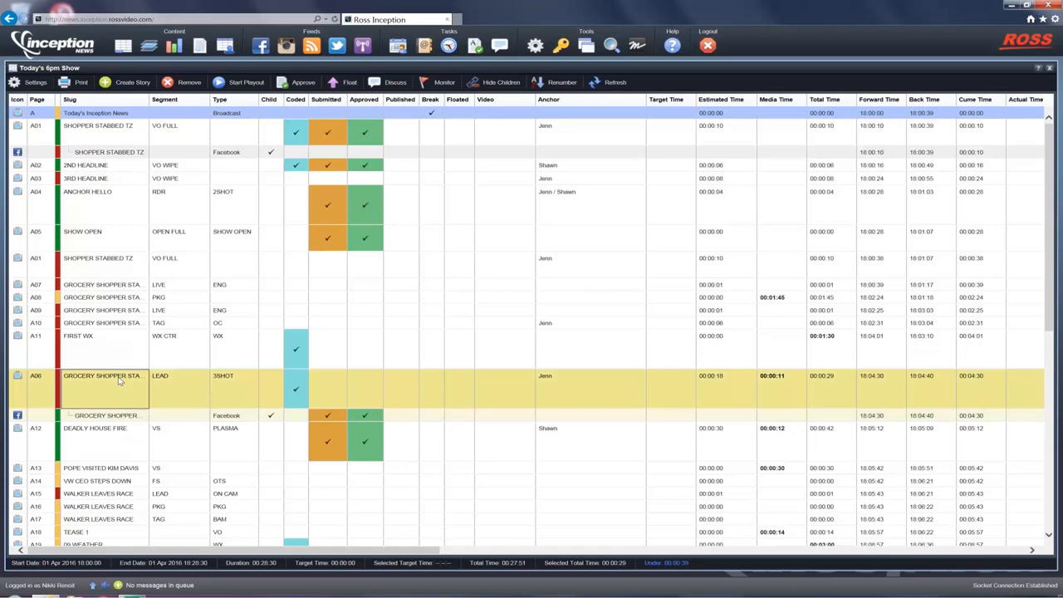
pyautogui.hotkey('ctrl', 'f')
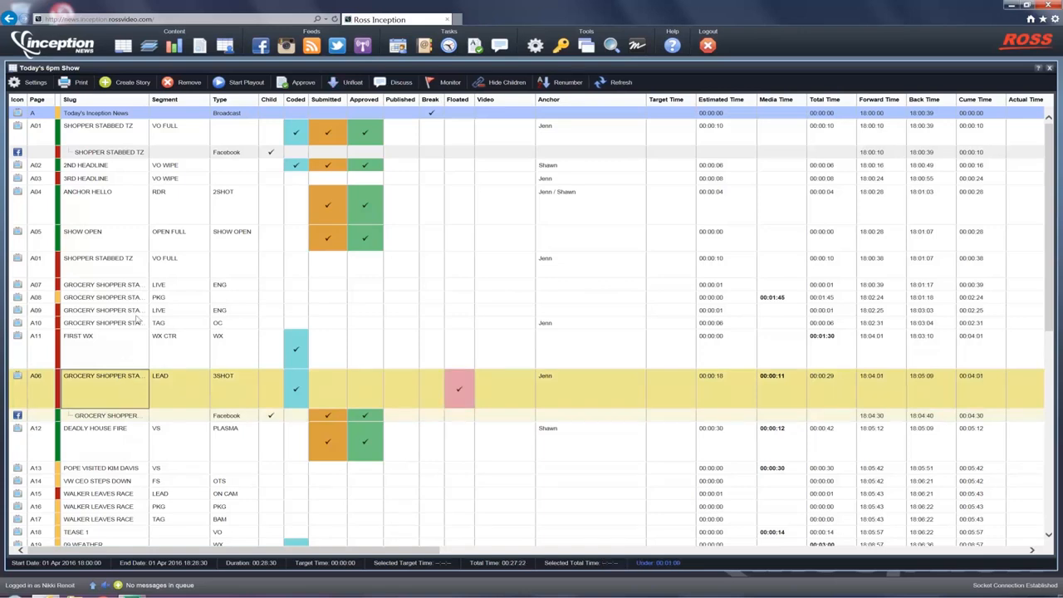
pyautogui.click(136, 315)
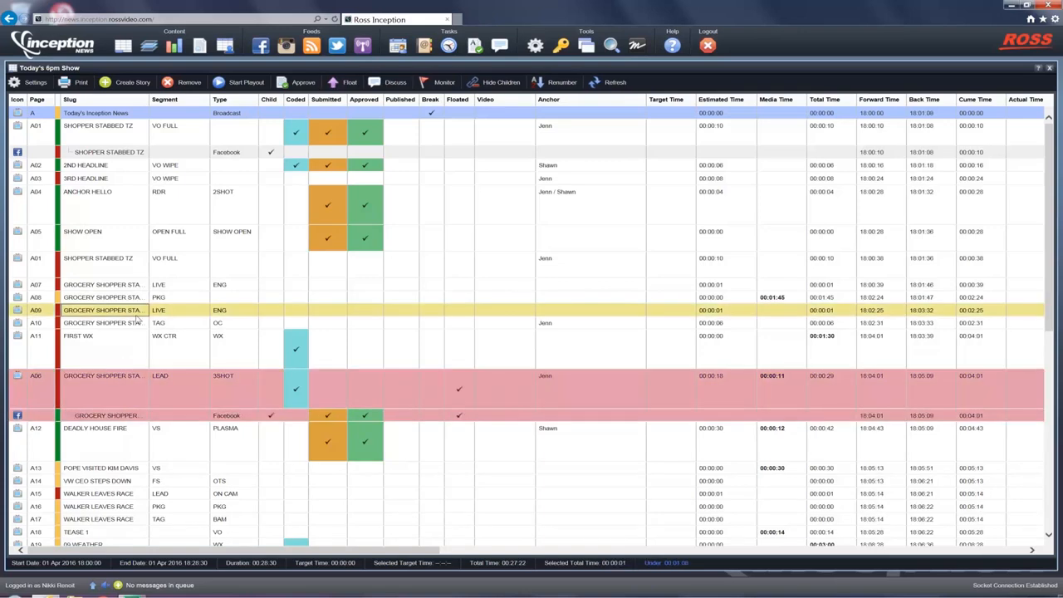